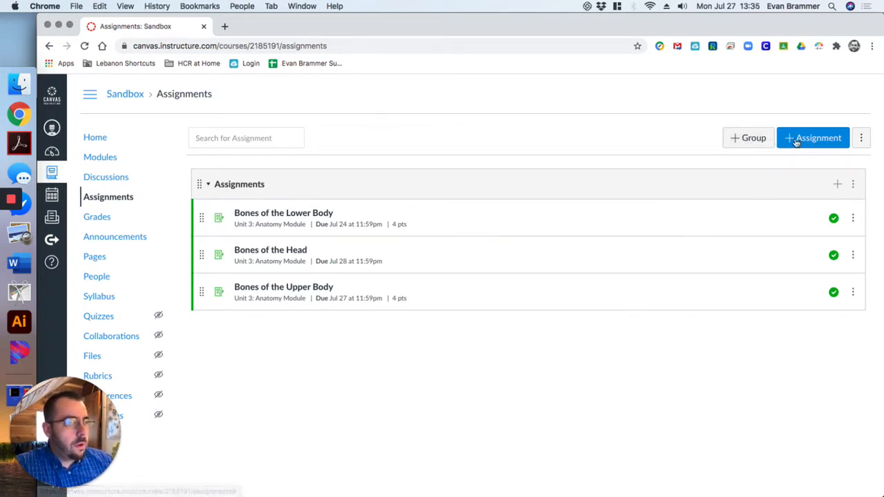
# - Create a new assignment group named Summative Assessment
pyautogui.click(734, 141)
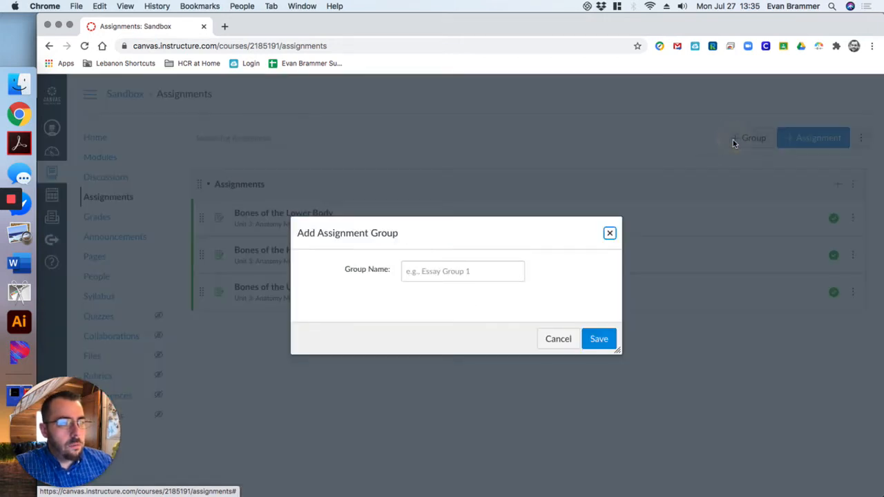
pyautogui.click(470, 274)
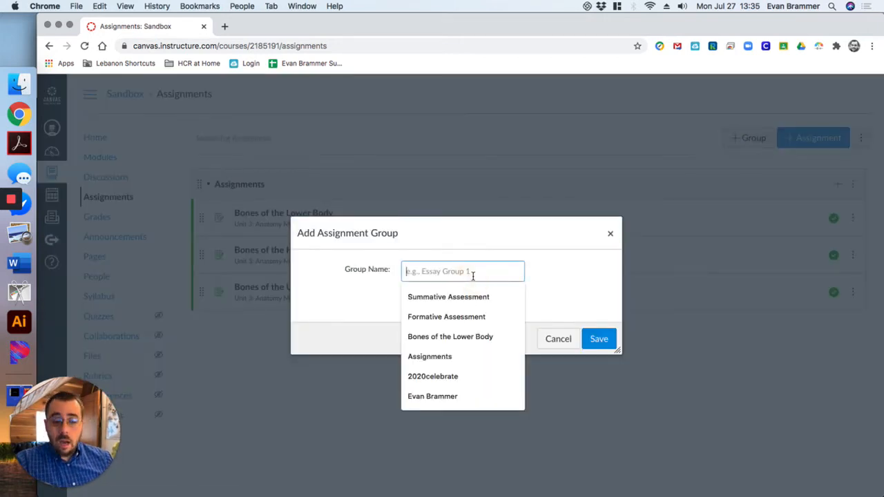
pyautogui.write('Summative Asse')
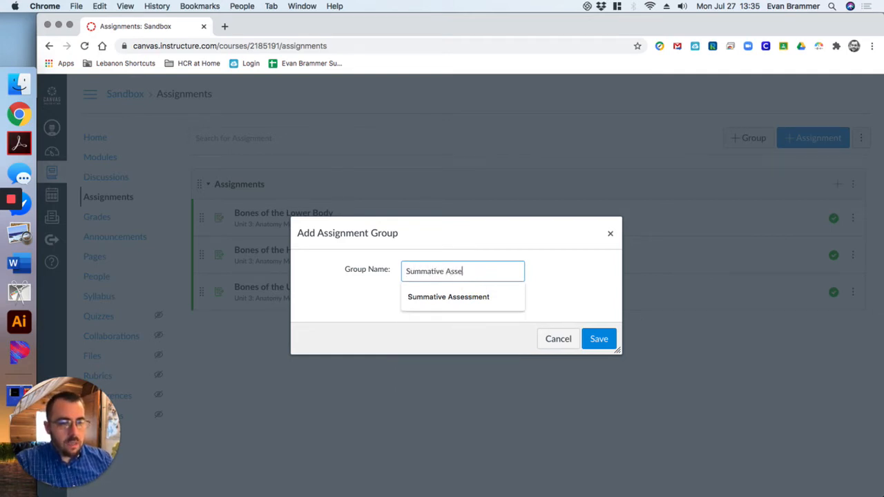
pyautogui.write('ssment')
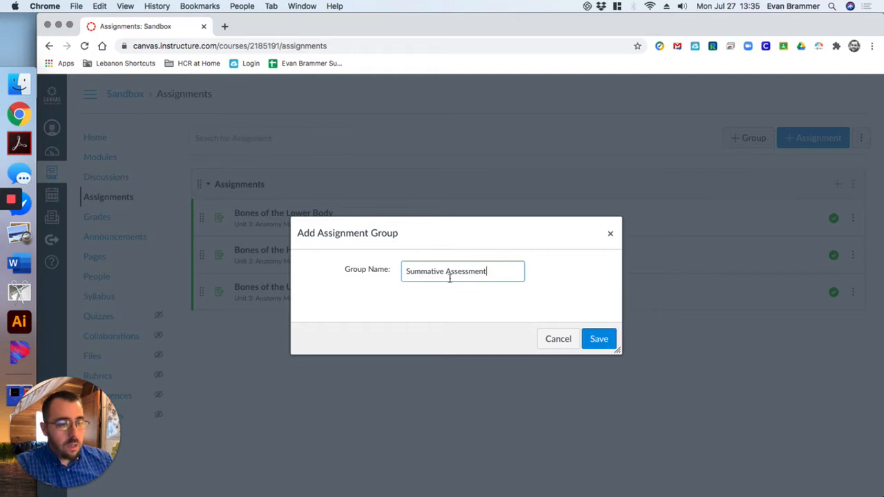
pyautogui.click(599, 339)
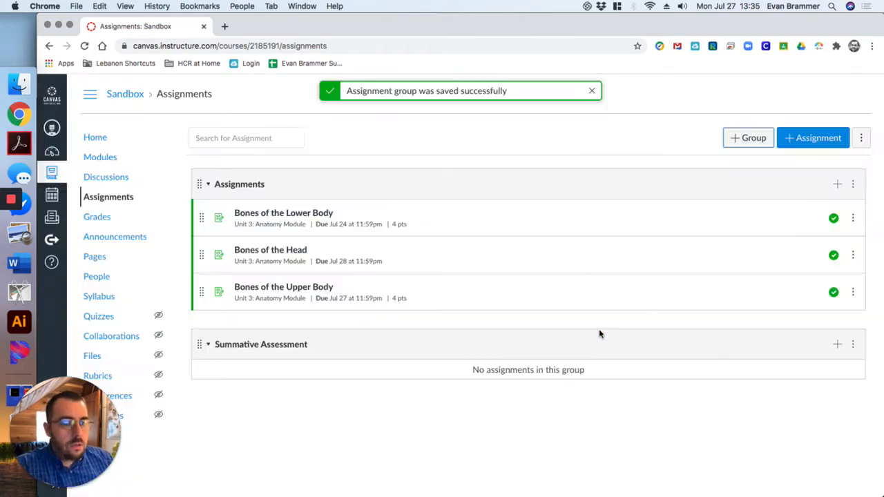
# - Add another assignment group named Practice
pyautogui.click(853, 184)
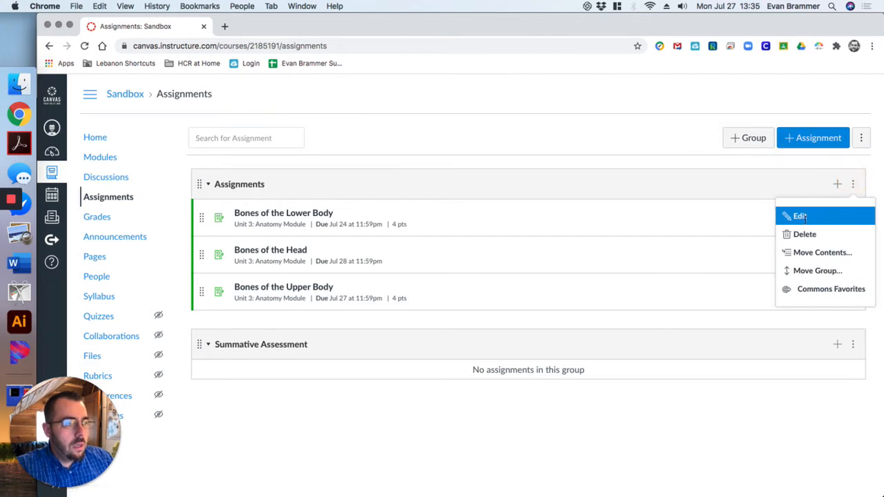
pyautogui.click(680, 156)
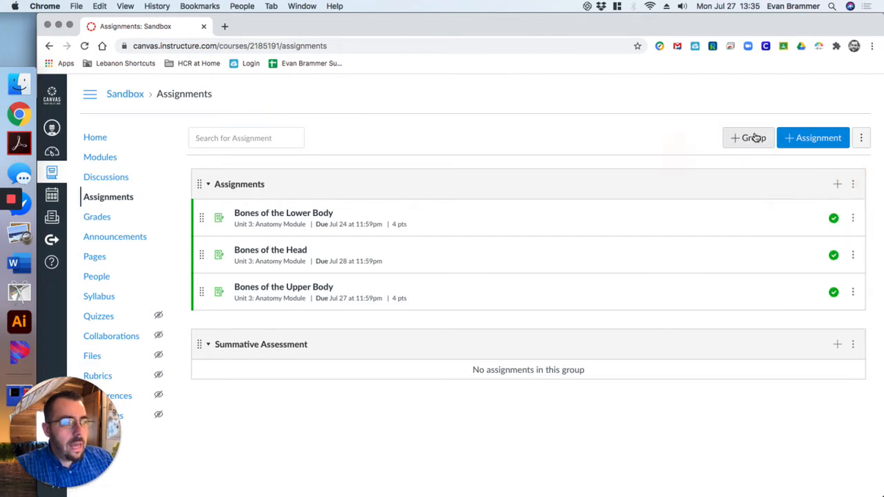
pyautogui.click(752, 138)
pyautogui.click(471, 270)
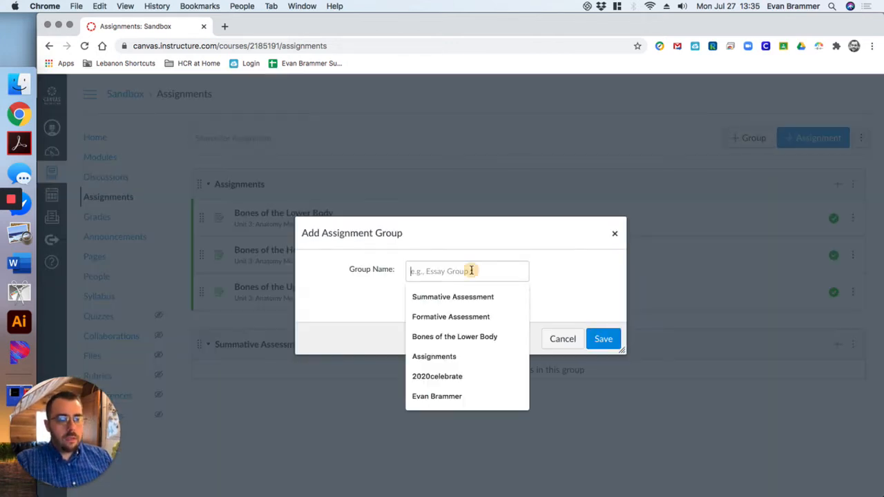
pyautogui.write('Pr')
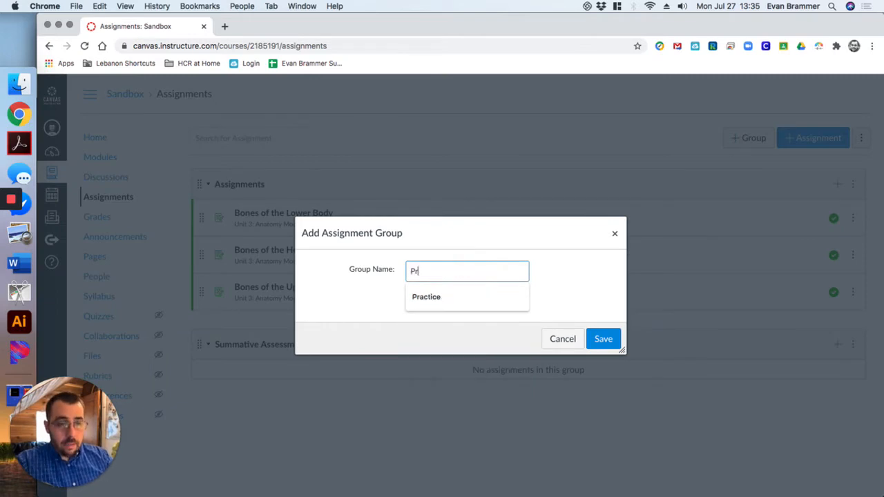
pyautogui.write('actice')
pyautogui.press('Return')
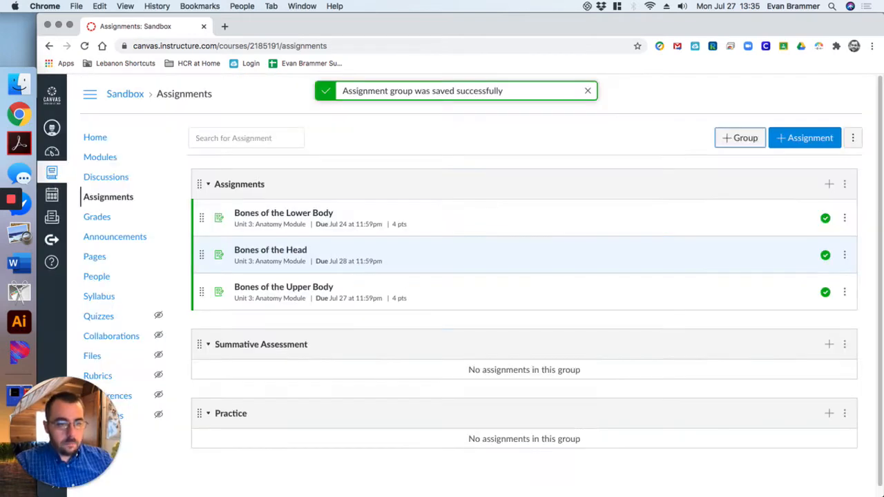
# - Edit the existing Assignments group and change its name to Formative Assessment
pyautogui.click(843, 184)
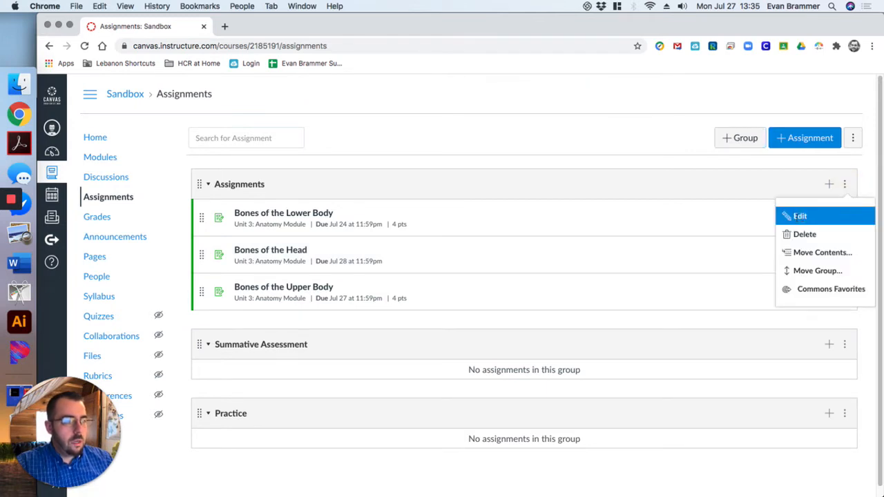
pyautogui.click(794, 216)
pyautogui.click(316, 181)
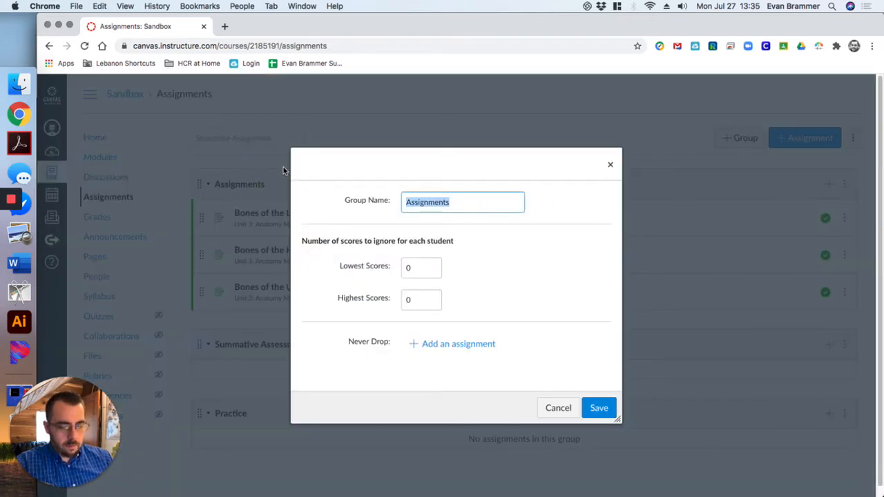
pyautogui.write('Formative Asse')
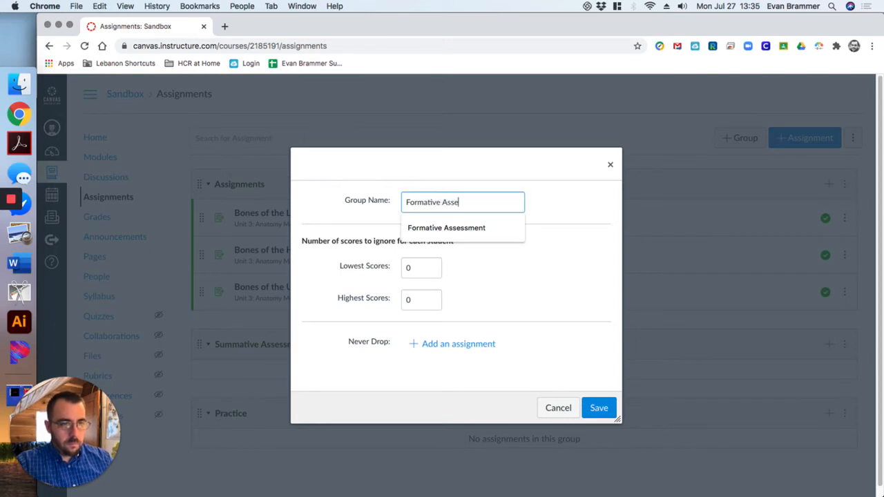
pyautogui.write('ssment')
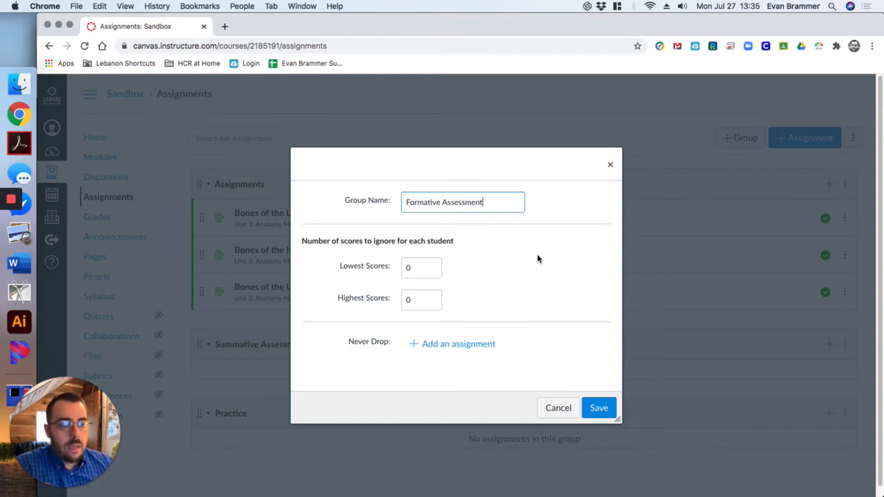
# - Try ignoring each student's 2 lowest and 5 highest scores in the Formative Assessment group
pyautogui.click(433, 265)
pyautogui.click(433, 266)
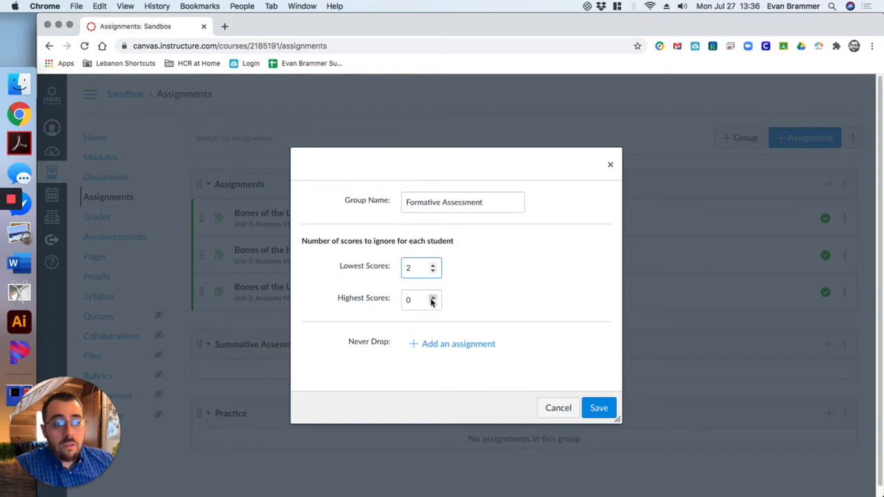
pyautogui.click(432, 297)
pyautogui.click(432, 297)
pyautogui.click(433, 304)
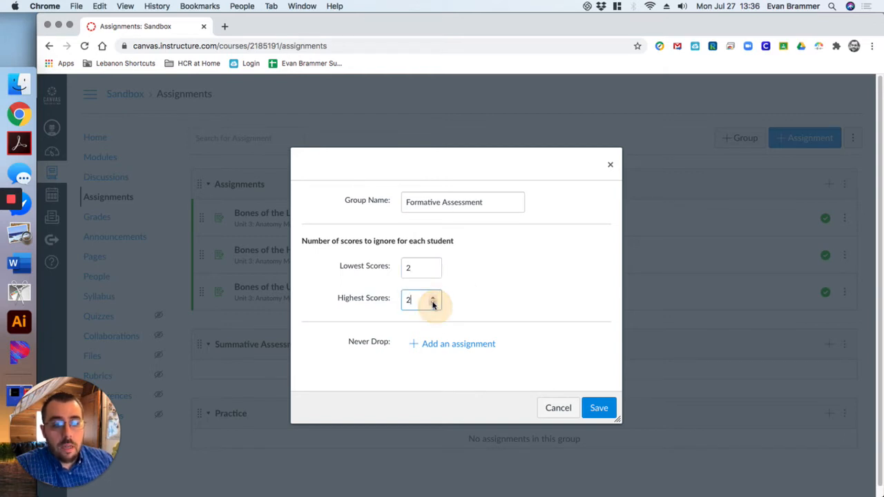
pyautogui.click(433, 298)
pyautogui.click(433, 298)
pyautogui.click(433, 298)
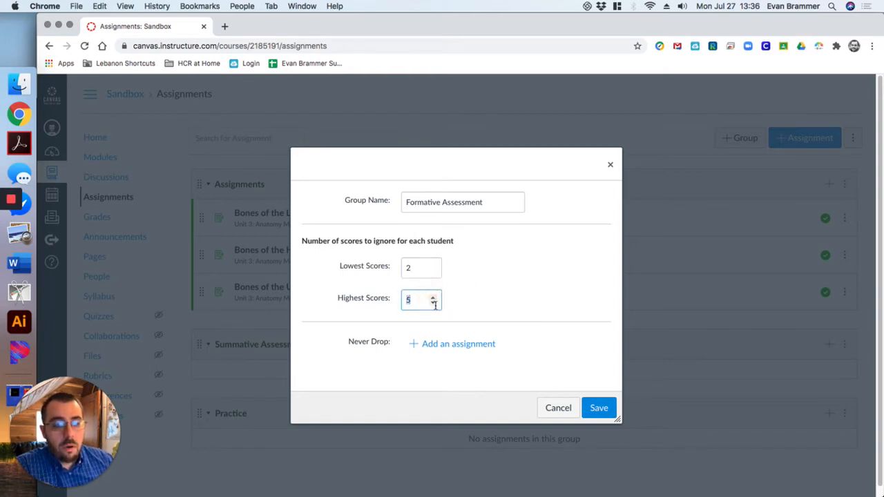
# - Reset the group's number of ignored highest and lowest scores to 0
pyautogui.click(433, 298)
pyautogui.click(433, 304)
pyautogui.click(432, 304)
pyautogui.click(433, 304)
pyautogui.click(432, 304)
pyautogui.click(433, 303)
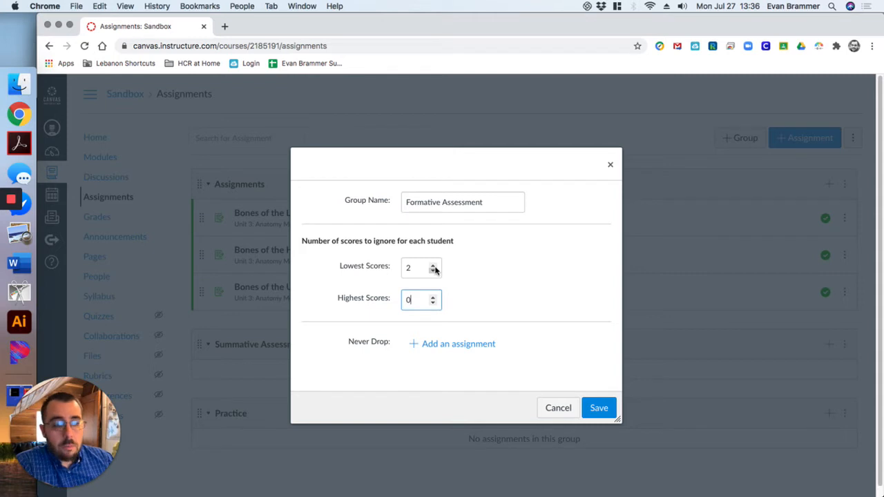
pyautogui.click(433, 272)
pyautogui.click(433, 272)
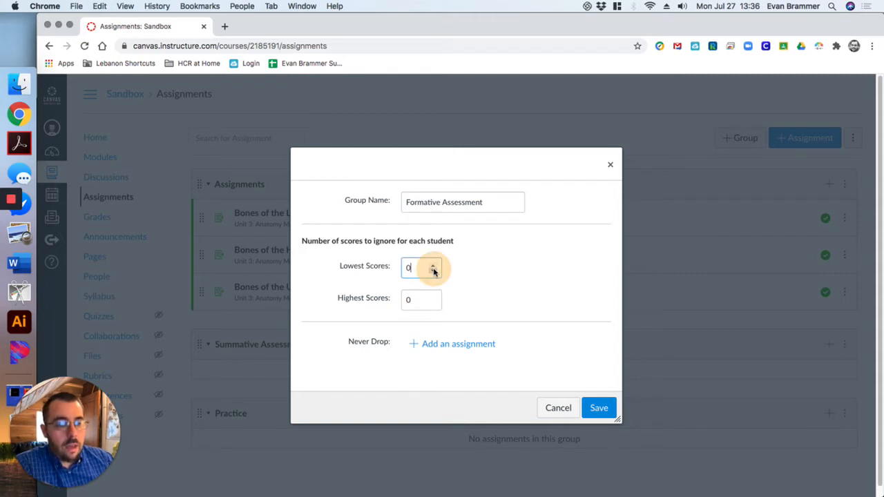
# - Set the group to ignore the 2 lowest scores but never drop Bones of the Head, and save it
pyautogui.moveTo(349, 343); pyautogui.dragTo(419, 348)
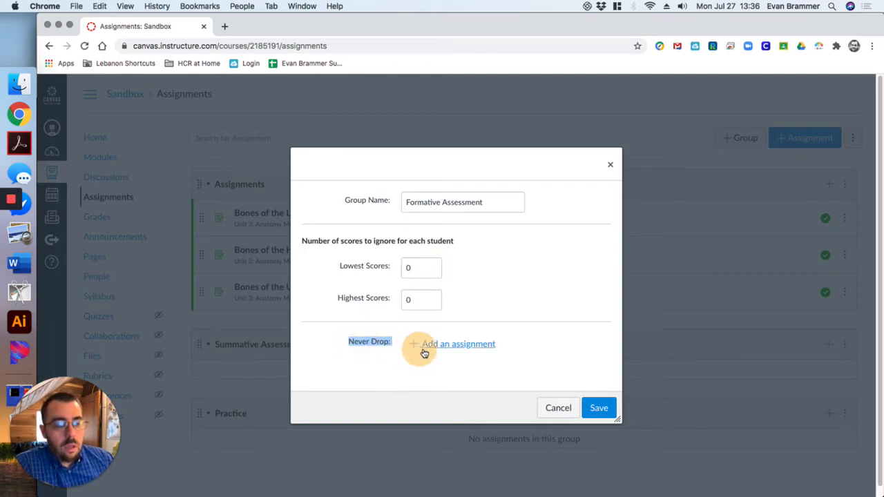
pyautogui.click(434, 265)
pyautogui.click(434, 265)
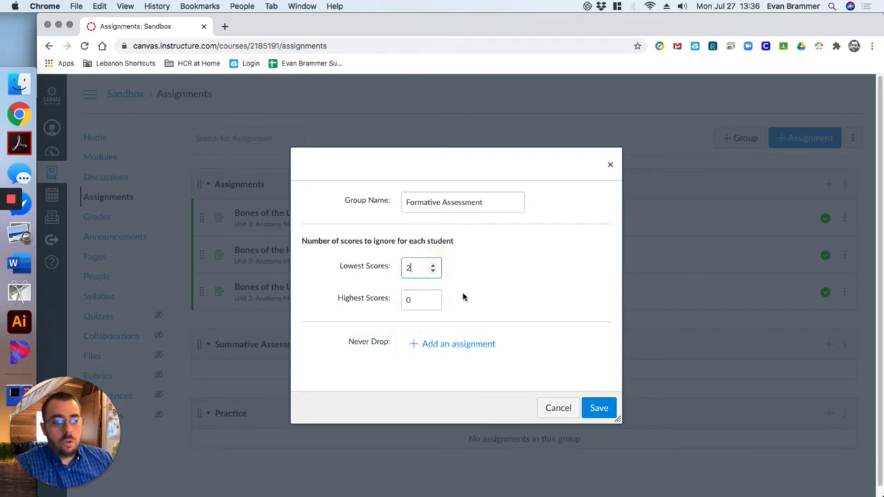
pyautogui.click(463, 346)
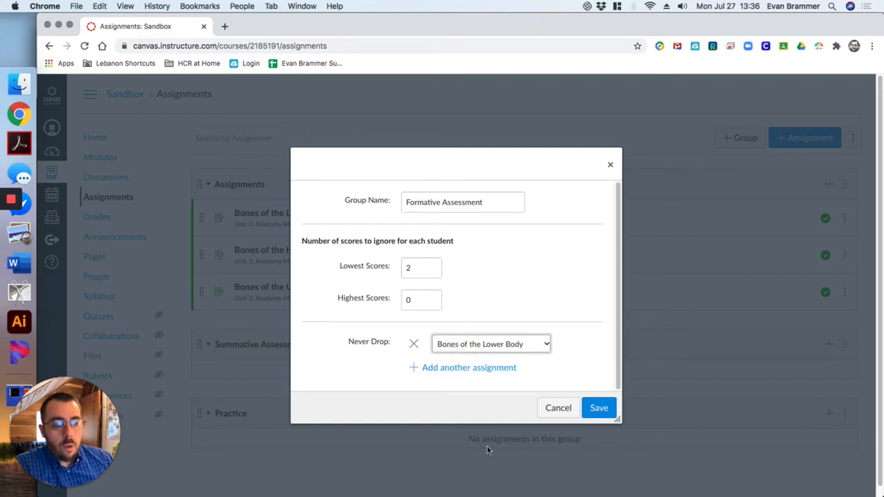
pyautogui.click(545, 344)
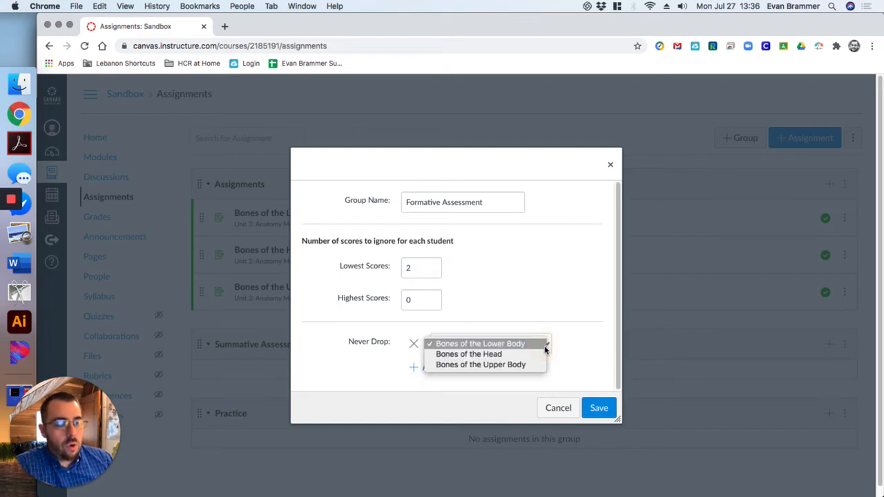
pyautogui.click(471, 354)
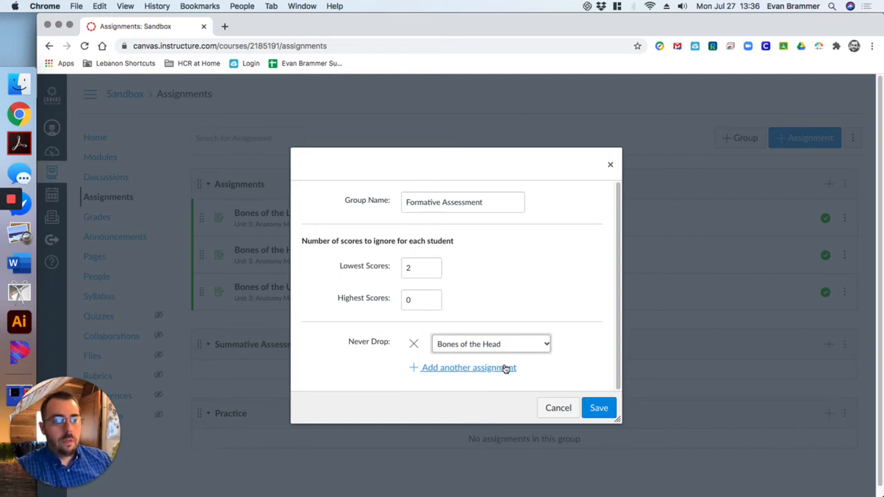
pyautogui.click(599, 408)
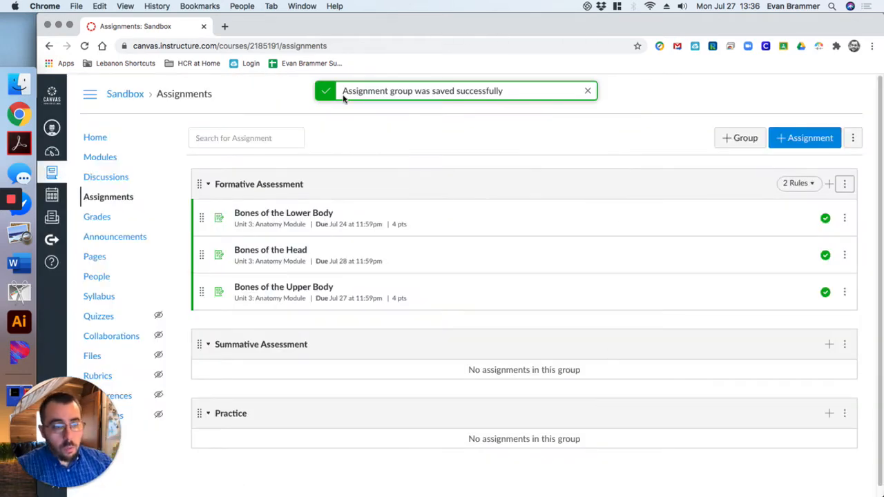
# - Check the grading rules and available options of the Formative Assessment group
pyautogui.moveTo(811, 187)
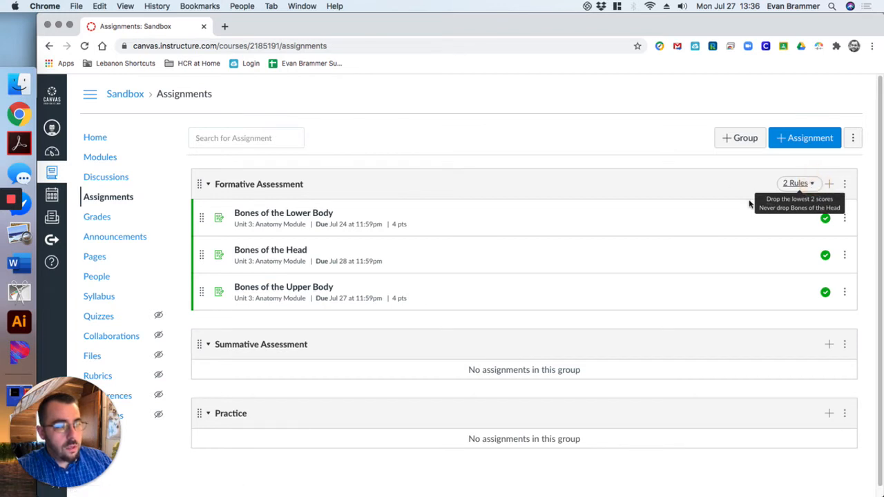
pyautogui.click(844, 184)
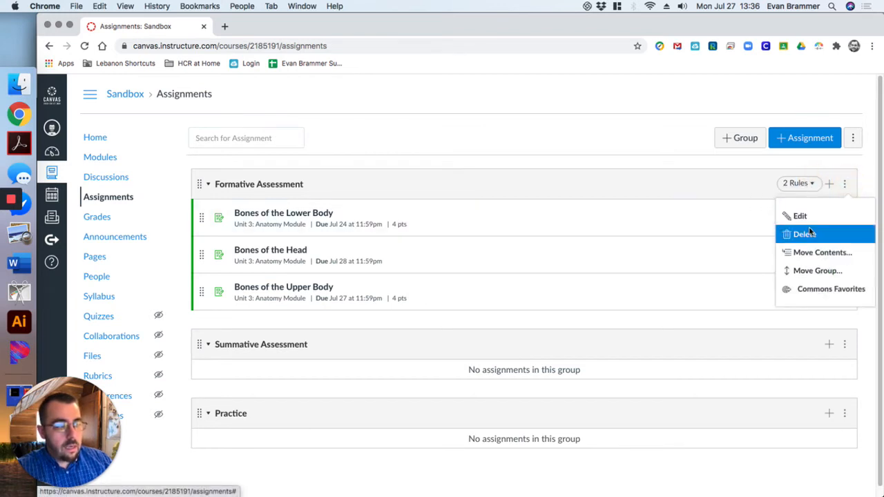
pyautogui.click(583, 167)
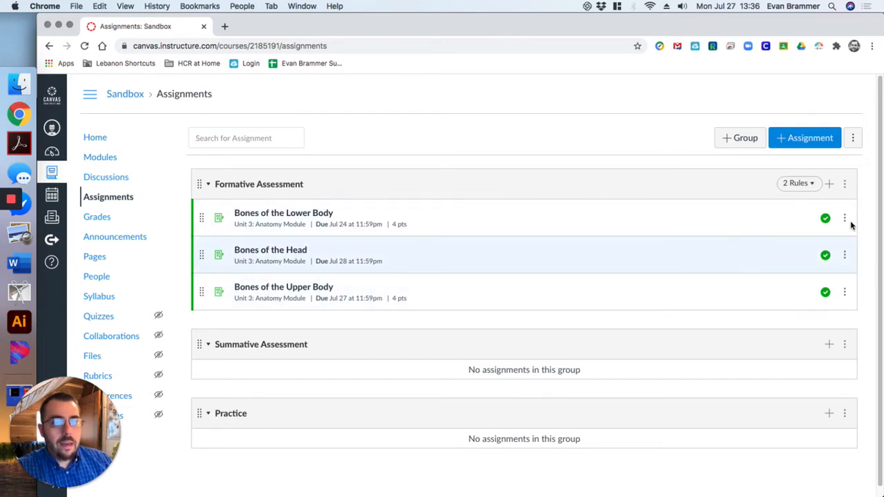
# - Turn on weighting the final grade by assignment groups and set the Summative Assessment weight to 70%
pyautogui.click(854, 138)
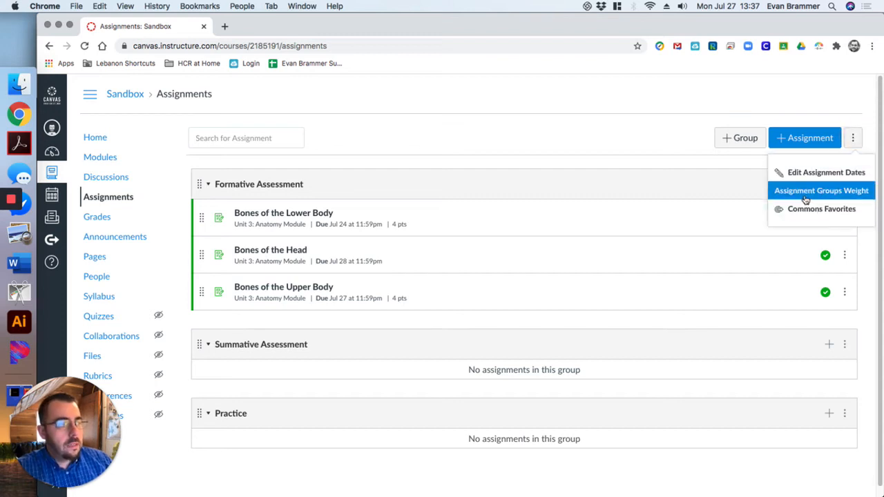
pyautogui.click(853, 196)
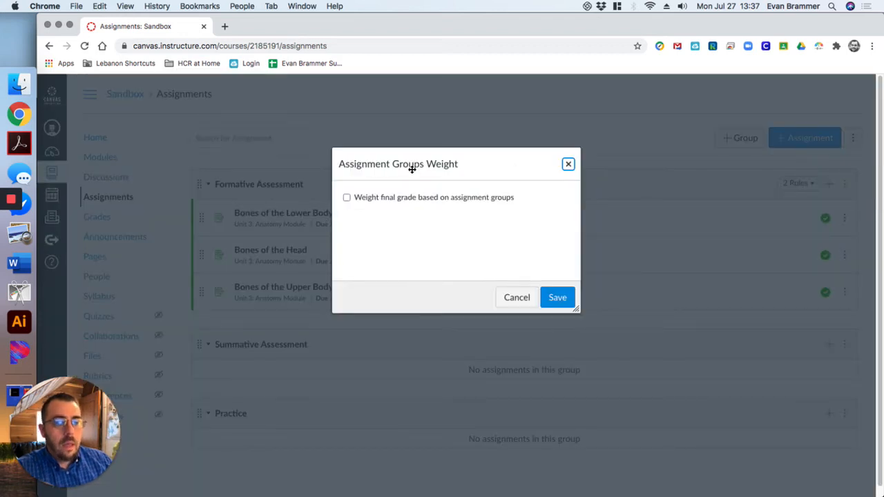
pyautogui.click(347, 198)
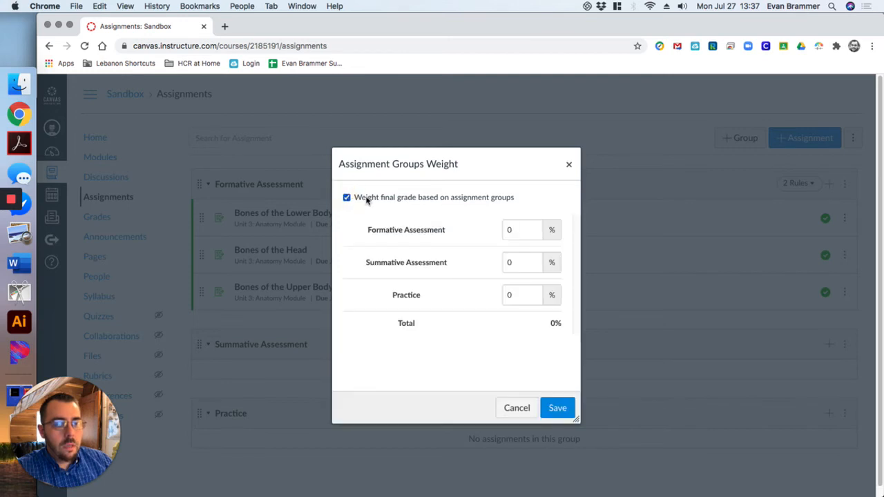
pyautogui.moveTo(346, 229); pyautogui.dragTo(436, 263)
pyautogui.click(436, 263)
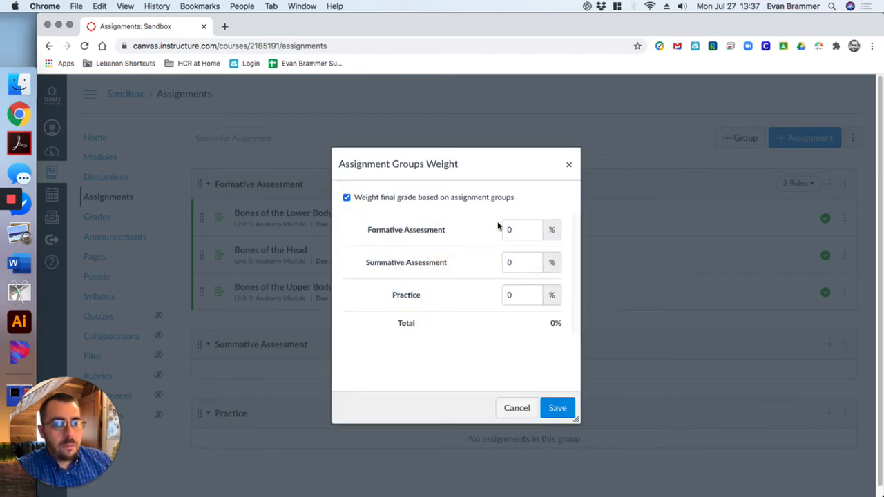
pyautogui.doubleClick(524, 263)
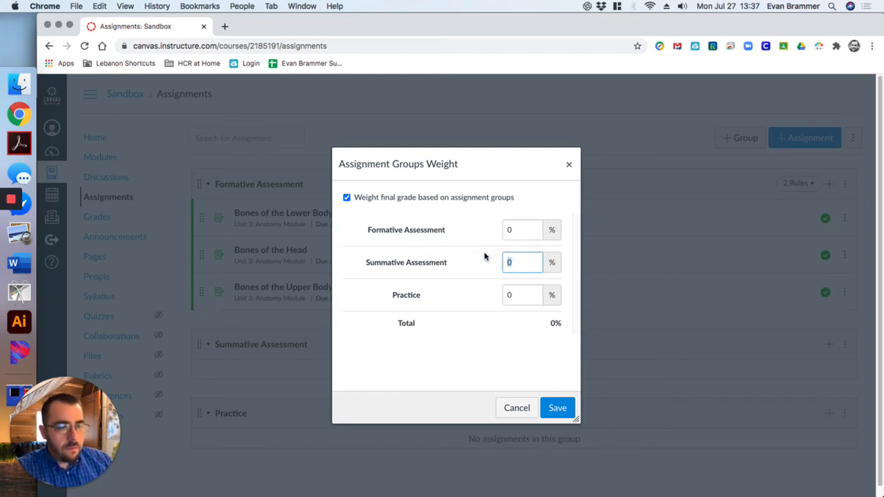
pyautogui.write('70')
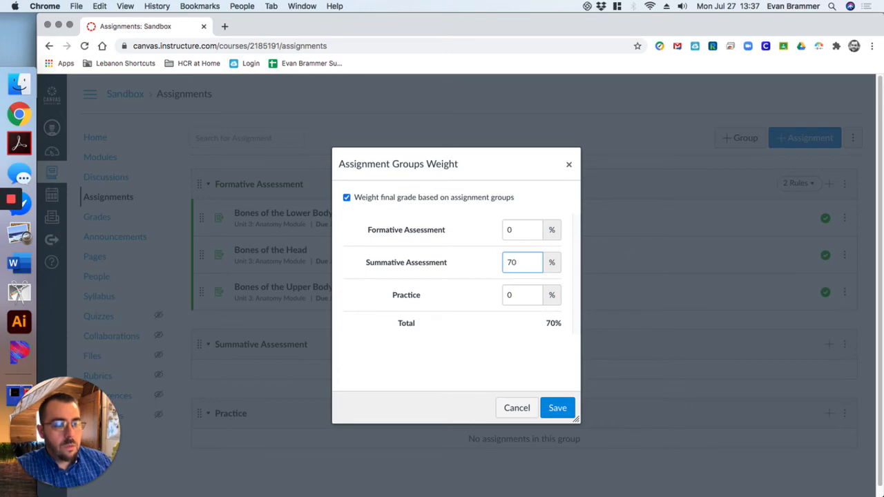
# - Set the Formative Assessment weight to 30% of the final grade and save the group weights
pyautogui.doubleClick(511, 230)
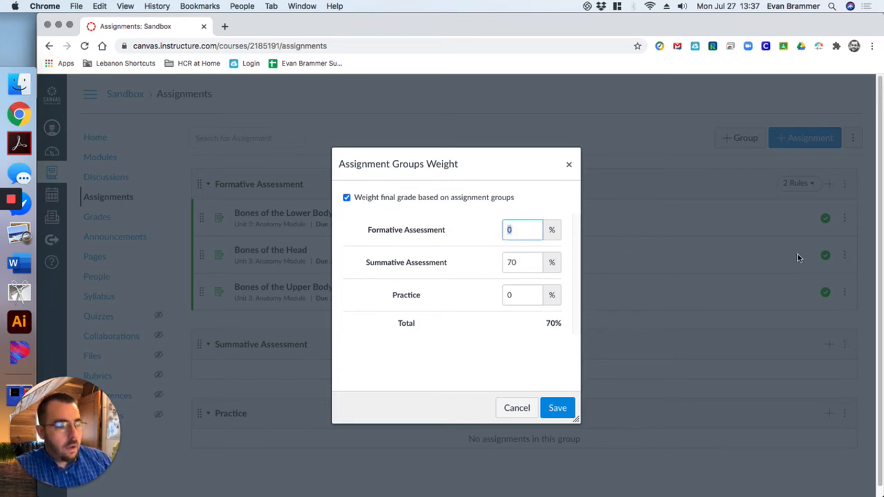
pyautogui.write('30')
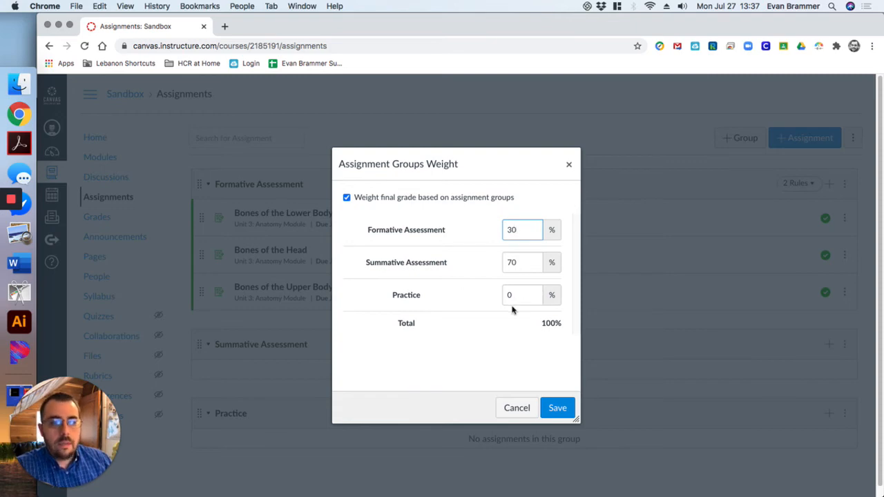
pyautogui.click(556, 408)
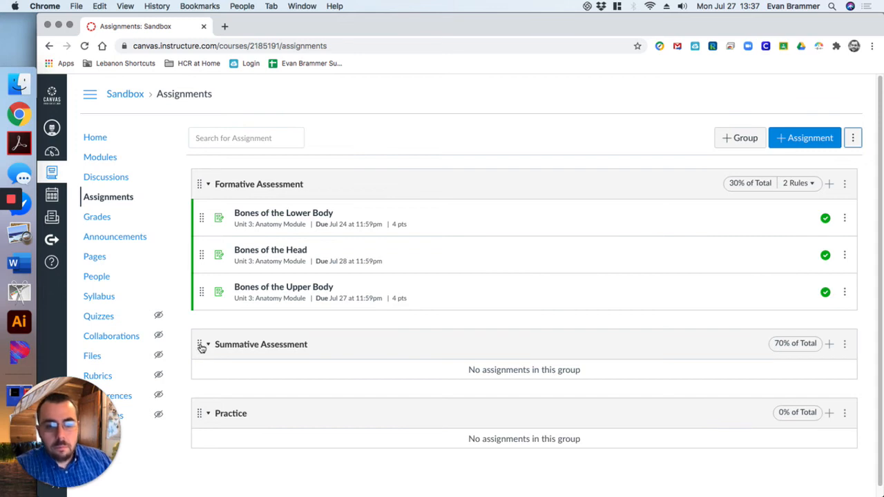
# - Move the Summative Assessment group above Formative Assessment in the assignment list
pyautogui.moveTo(198, 348); pyautogui.dragTo(203, 187)
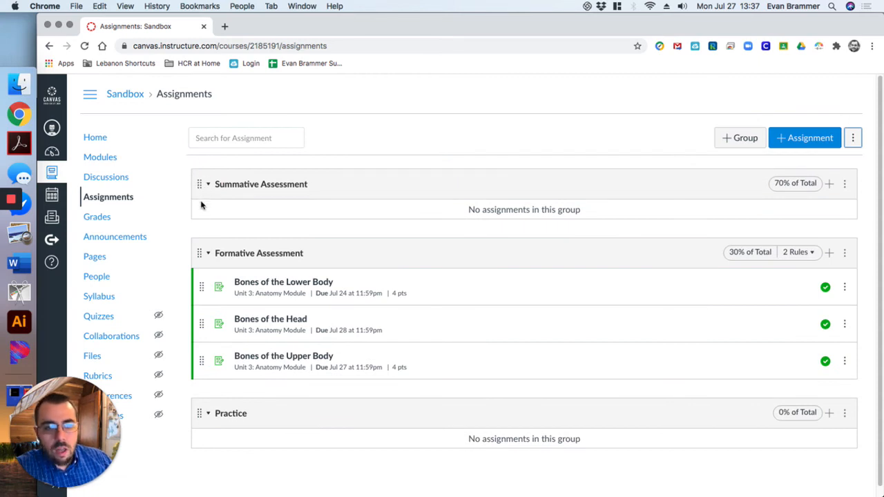
pyautogui.moveTo(199, 185); pyautogui.dragTo(208, 165)
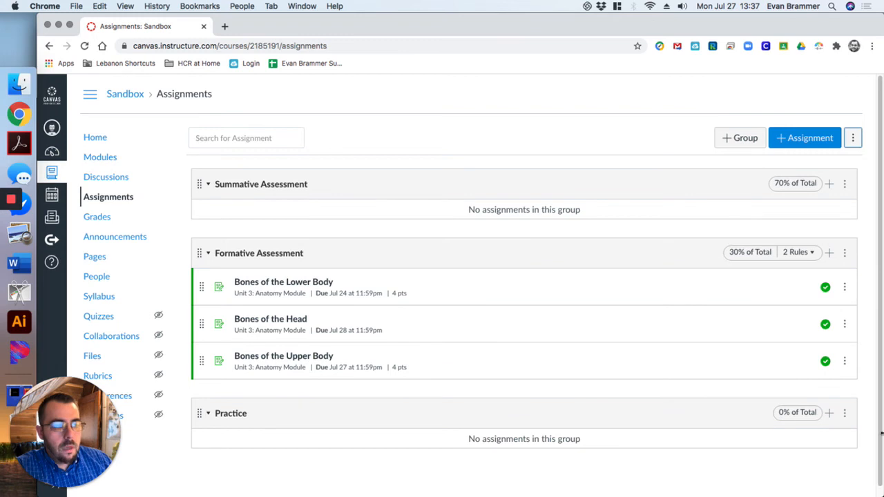
# - Set Formative Assessment's ignored lowest scores to 0, remove Bones of the Head from its never-drop list, and save the group
pyautogui.click(844, 253)
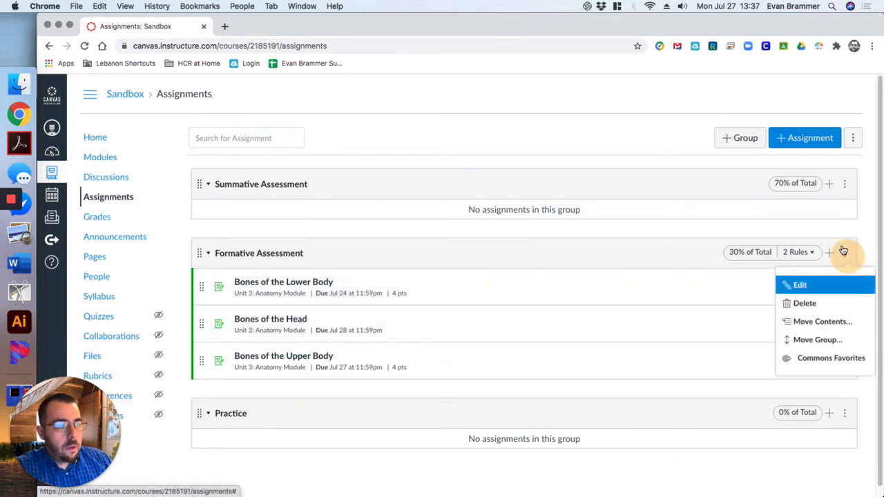
pyautogui.click(817, 290)
pyautogui.click(433, 303)
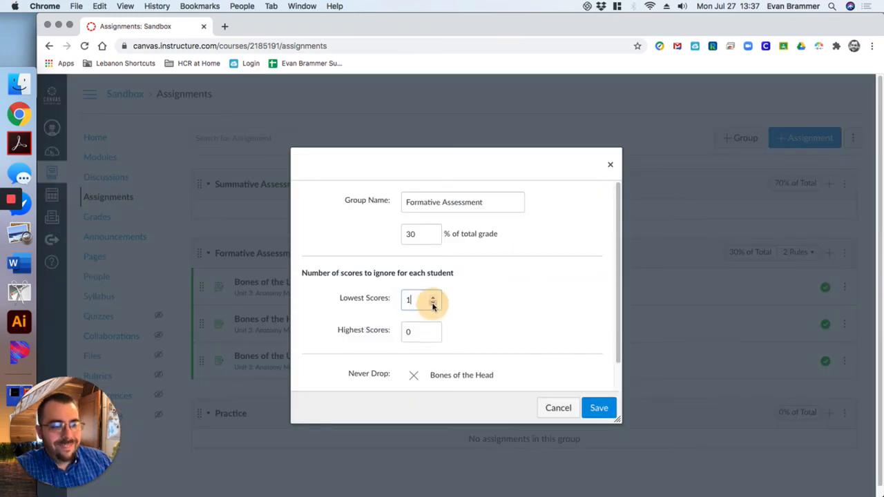
pyautogui.click(433, 303)
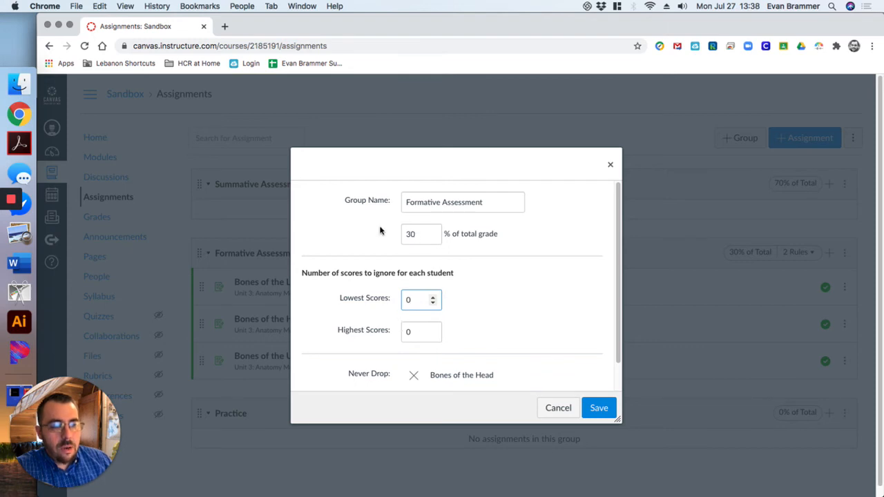
pyautogui.click(414, 374)
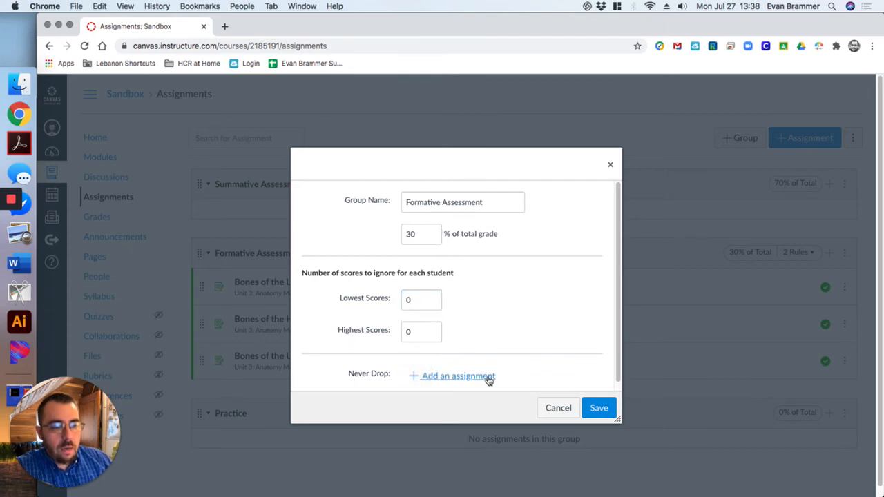
pyautogui.click(597, 408)
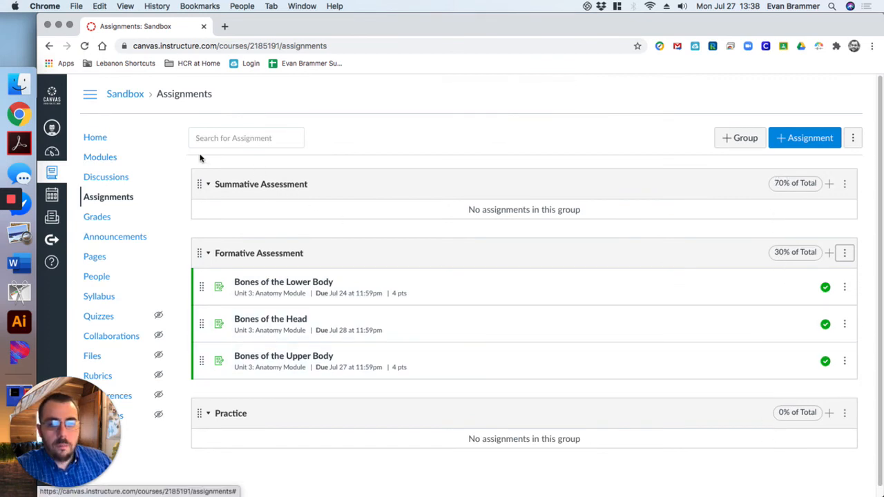
# - Open the course gradebook and move the Total column directly after the student names
pyautogui.click(107, 217)
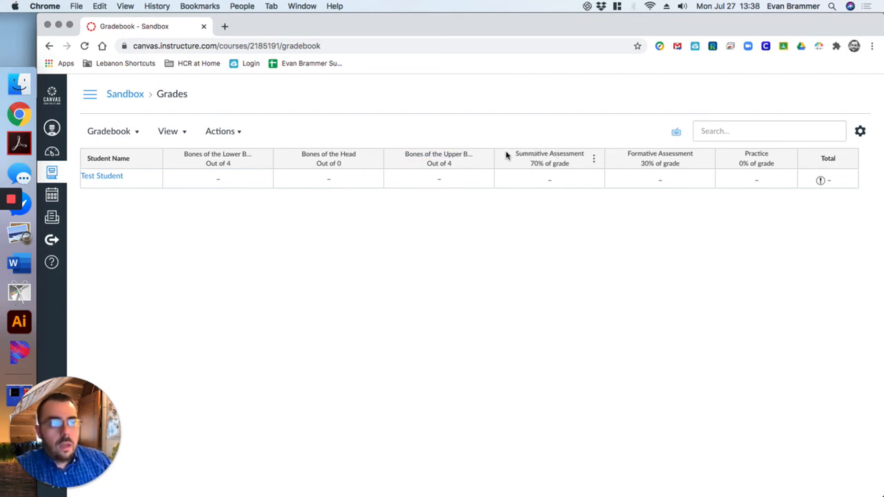
pyautogui.click(530, 156)
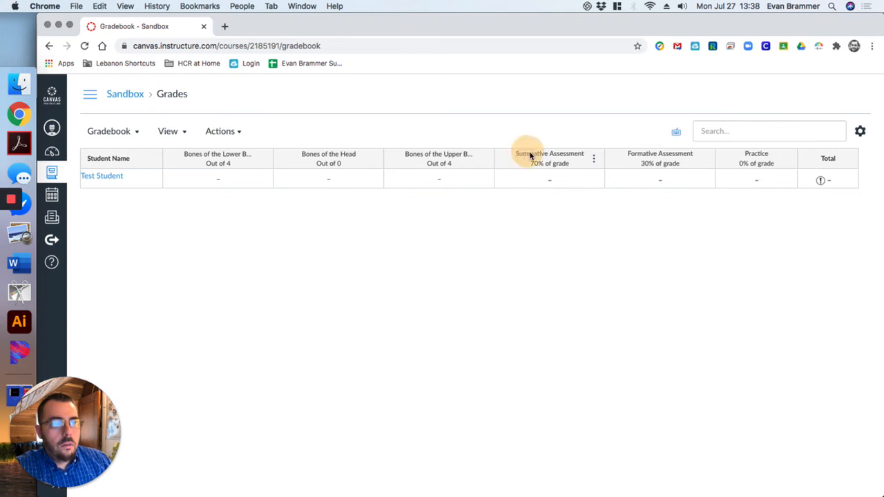
pyautogui.click(570, 158)
pyautogui.moveTo(571, 158)
pyautogui.mouseDown()
pyautogui.moveTo(668, 157)
pyautogui.moveTo(566, 152)
pyautogui.mouseUp()
pyautogui.moveTo(725, 148); pyautogui.dragTo(758, 160)
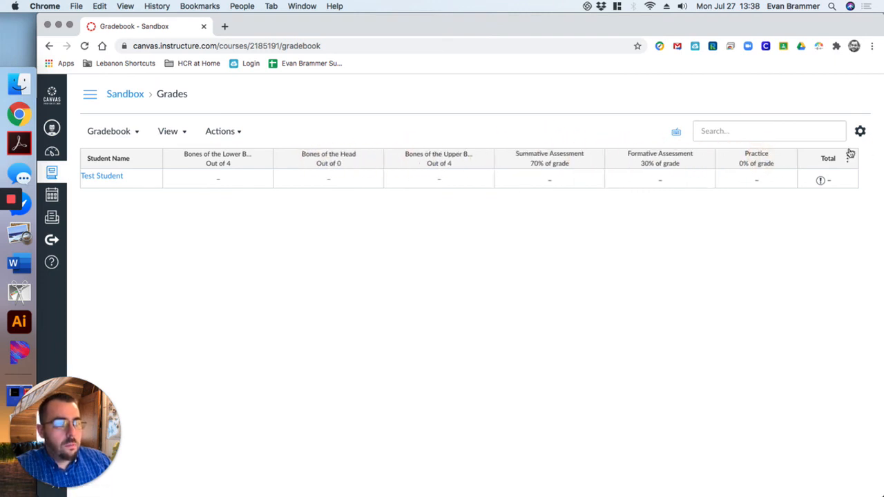
pyautogui.moveTo(819, 153); pyautogui.dragTo(189, 141)
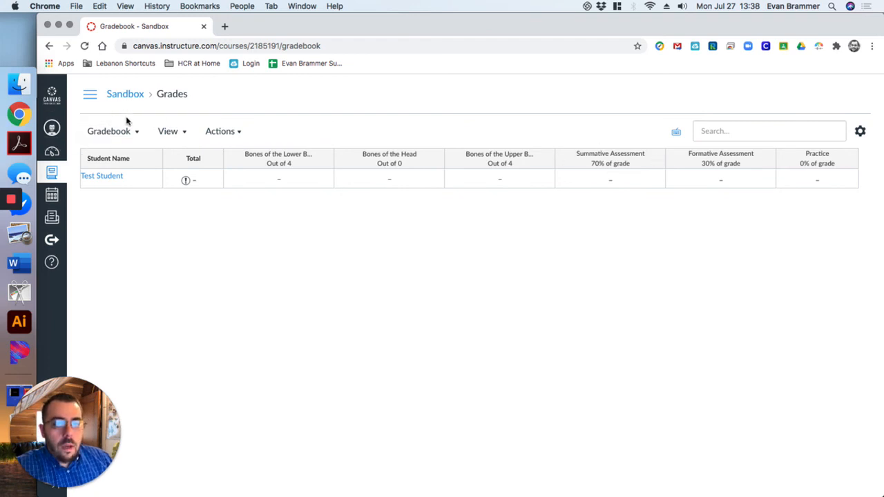
pyautogui.hotkey('ctrl', 'Right')
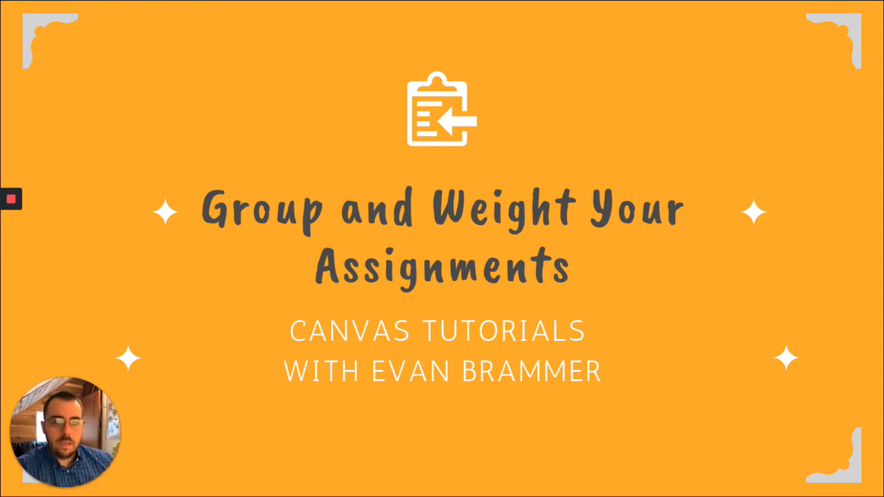
pyautogui.moveTo(17, 222)
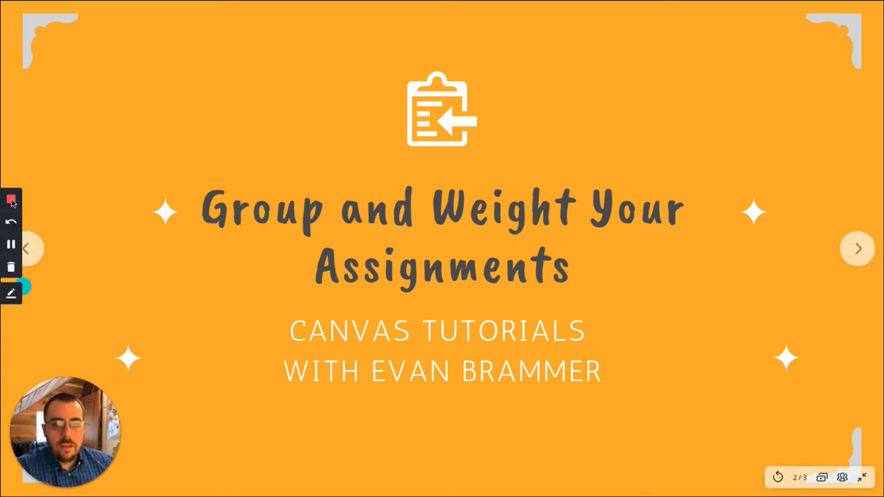